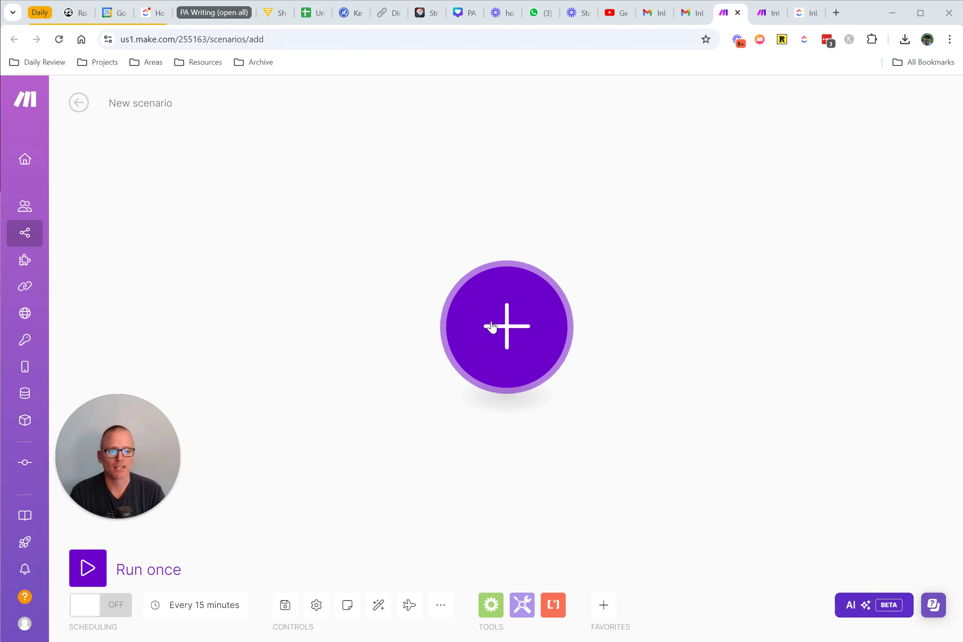
Step: Search the new scenario's module list for gmail to view the available Gmail triggers and actions
click(509, 329)
text(gmail)
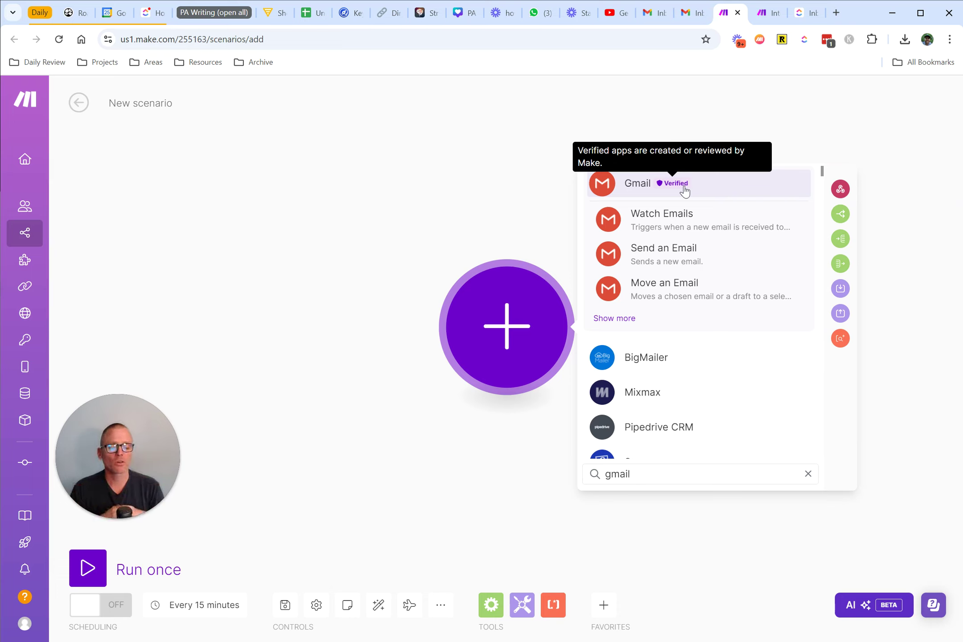
click(406, 431)
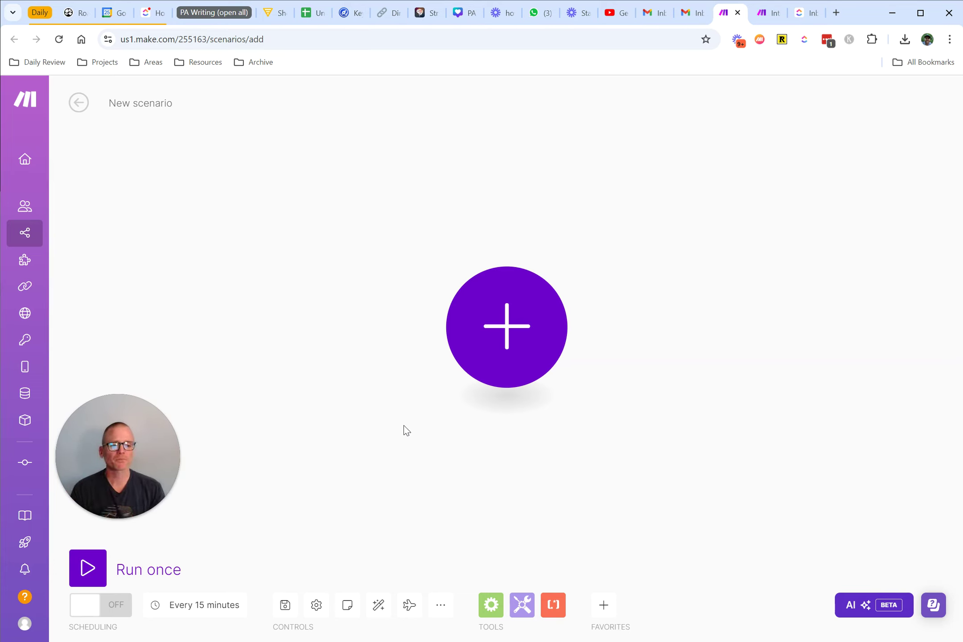
Step: Switch to the Gmail inbox and star the email with the subject "Star this email for the example!"
click(767, 13)
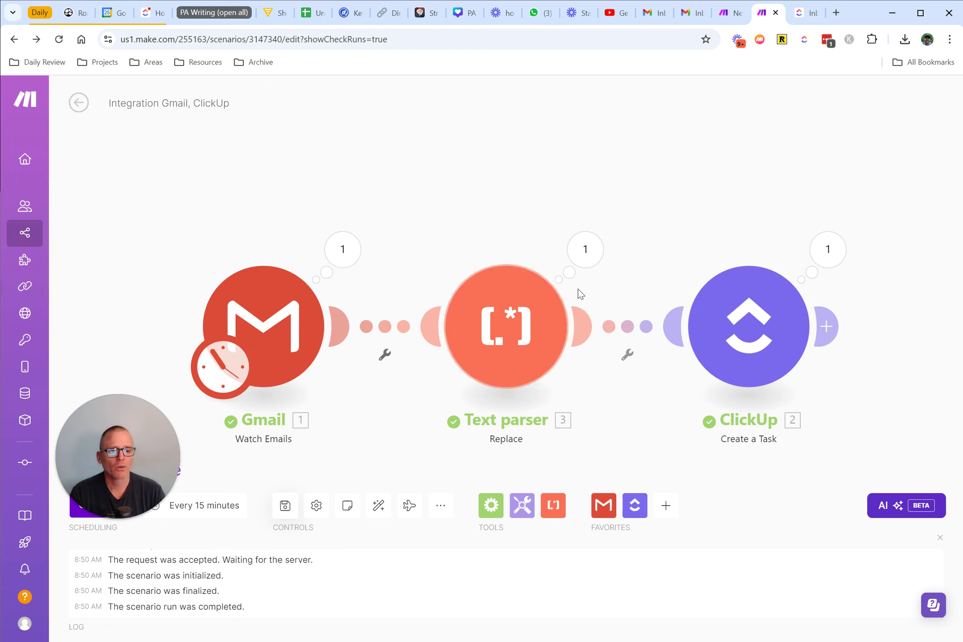
click(691, 13)
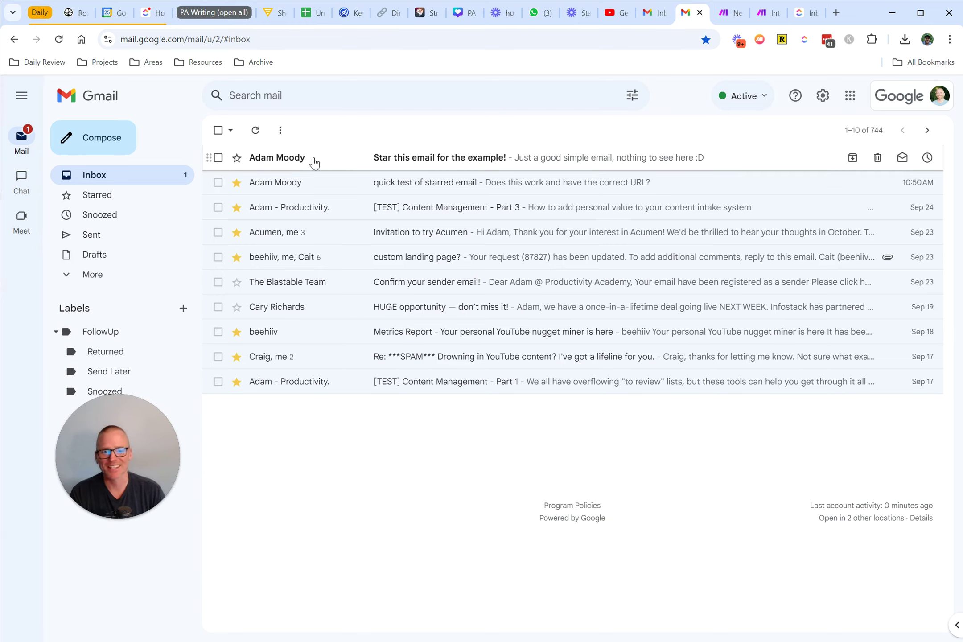
click(236, 159)
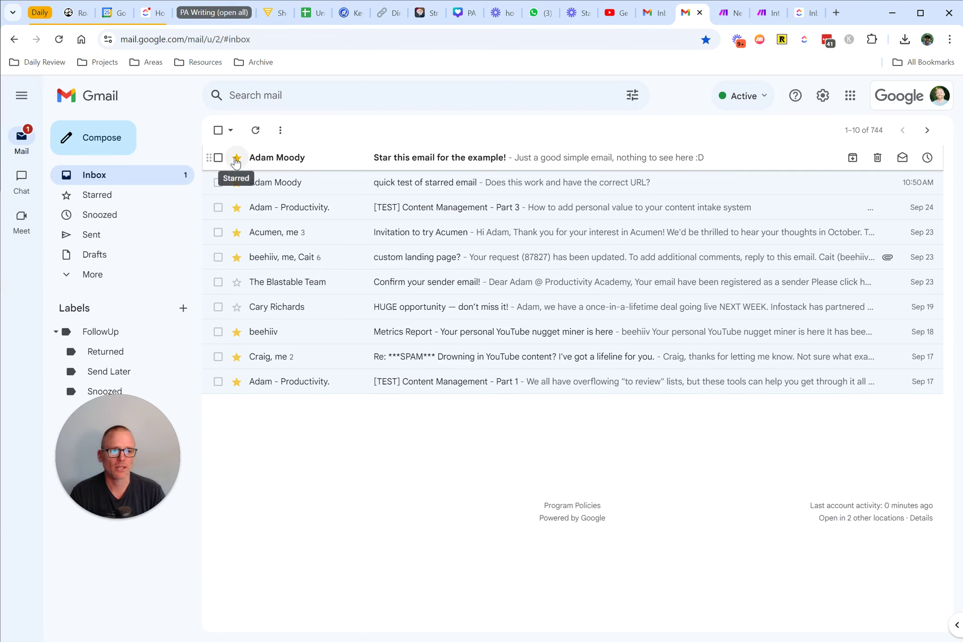
Step: In the Integration Gmail, ClickUp scenario in Make, review the Watch Emails module's filter settings and the output of its last run
click(724, 15)
click(769, 14)
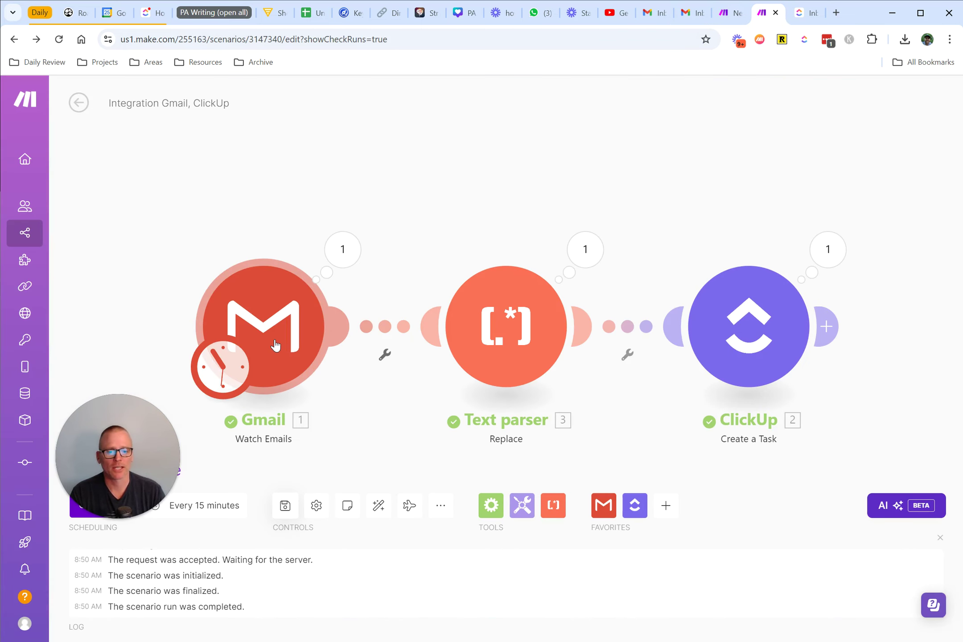
drag(128, 442, 126, 347)
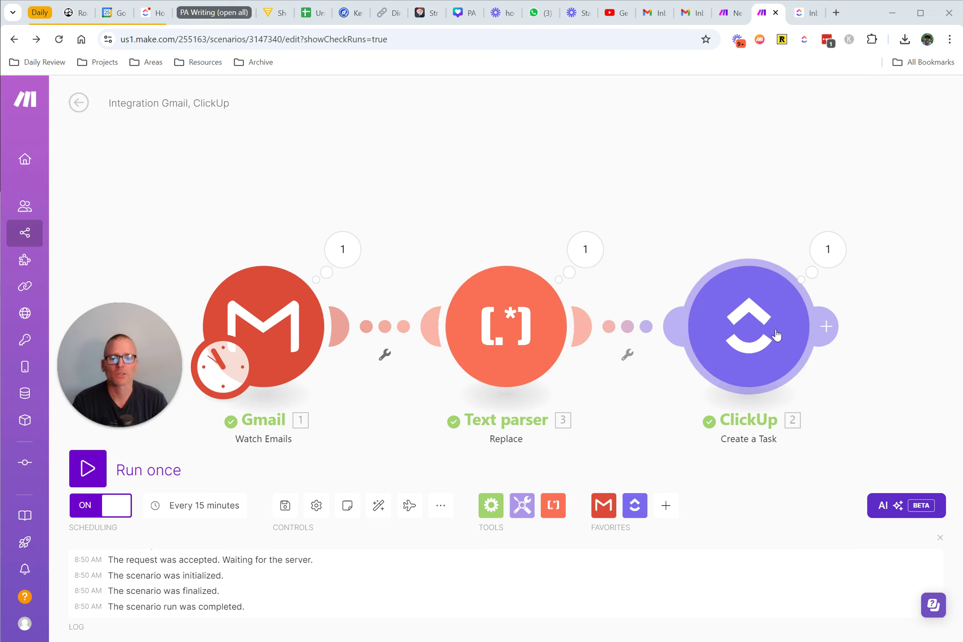
click(259, 314)
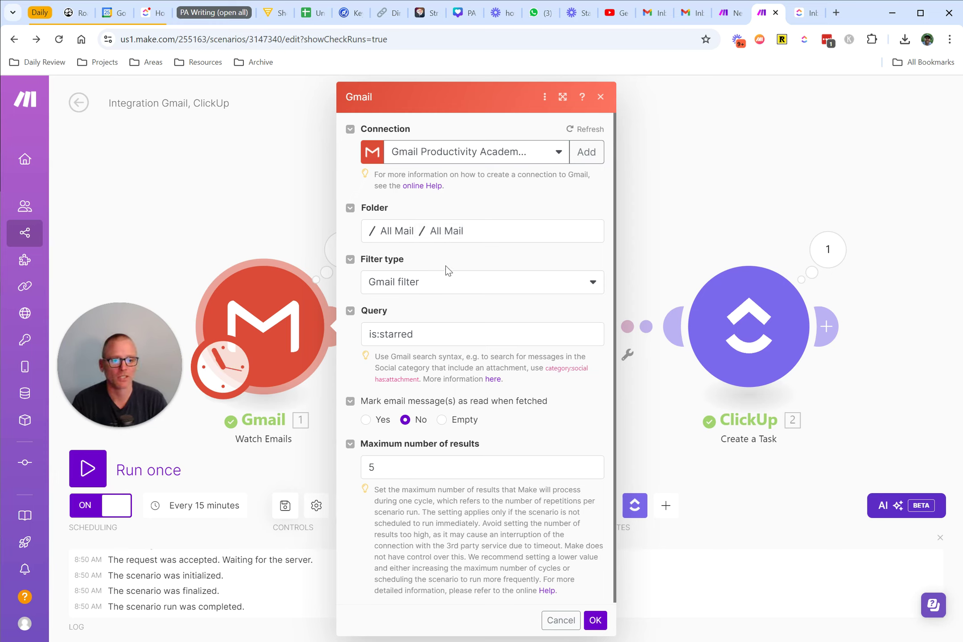
click(591, 288)
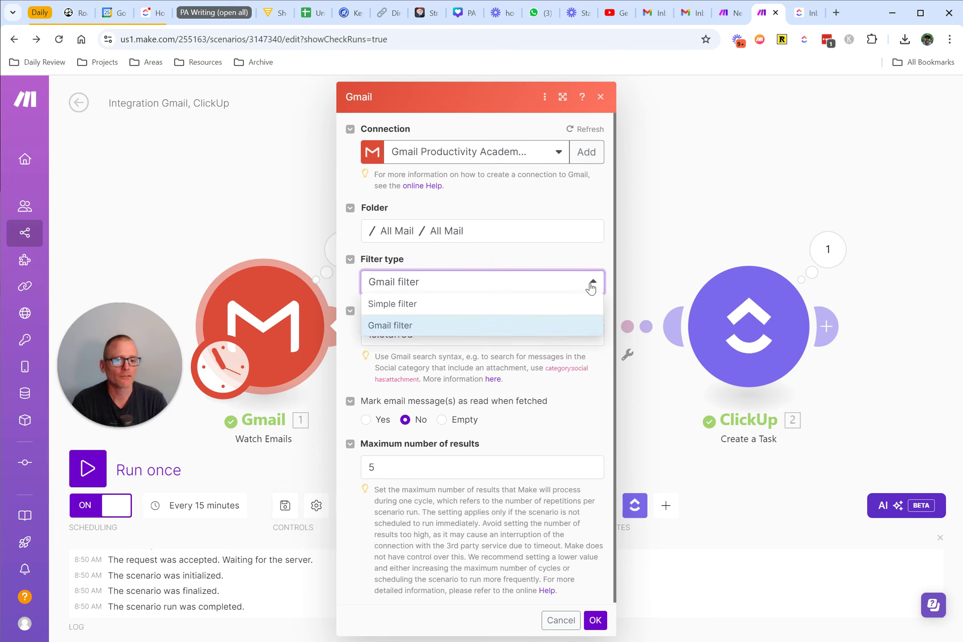
click(576, 261)
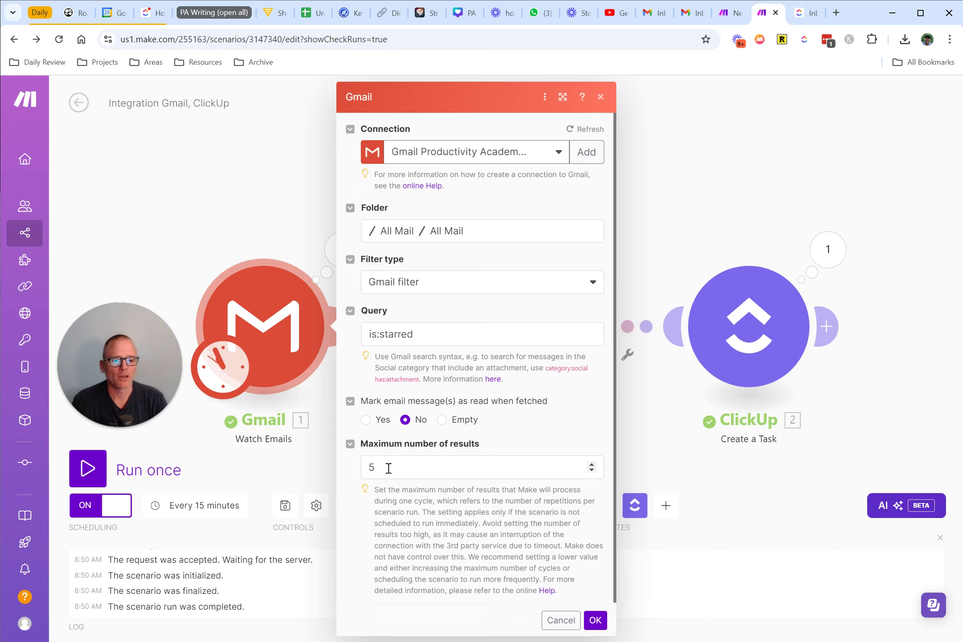
click(596, 621)
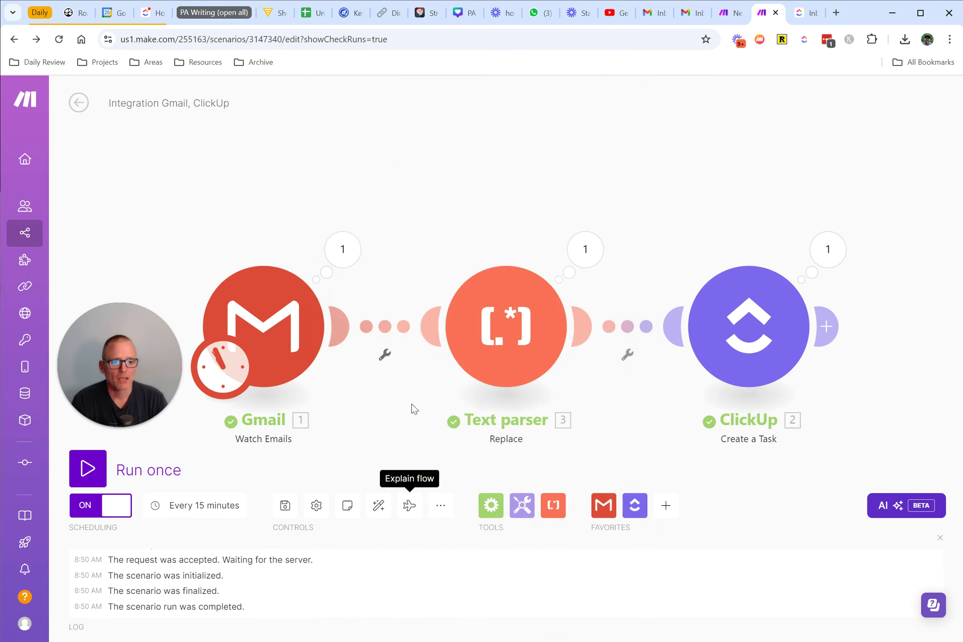
click(343, 251)
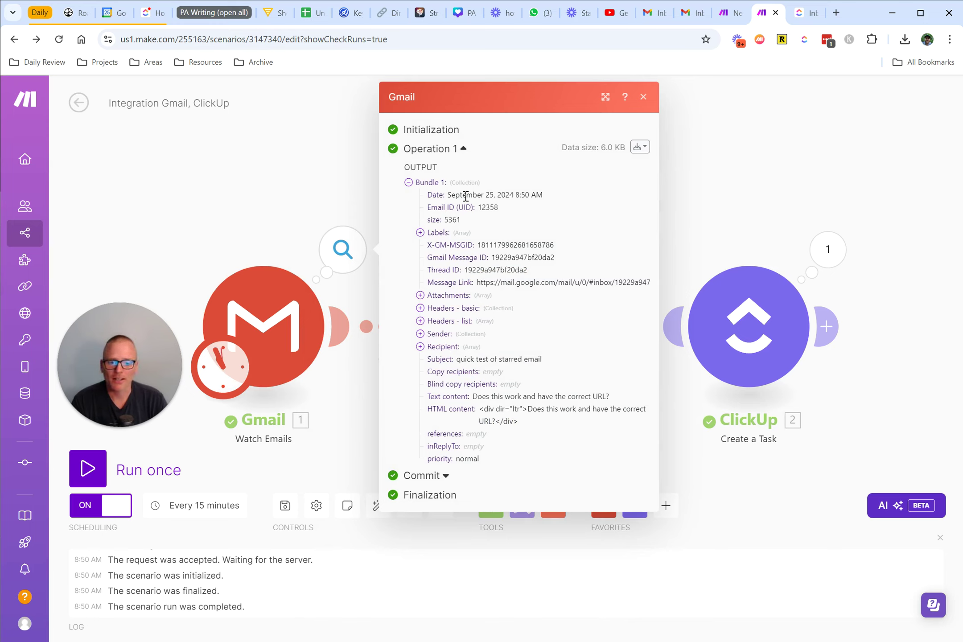
click(644, 98)
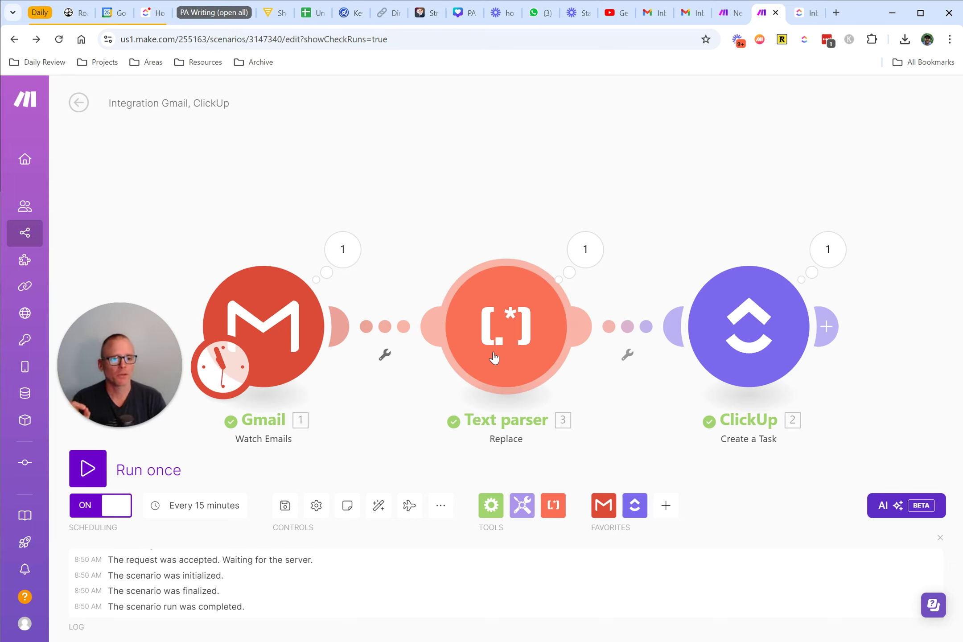
Step: Switch to the Gmail inbox and examine the account number in its web address
click(690, 17)
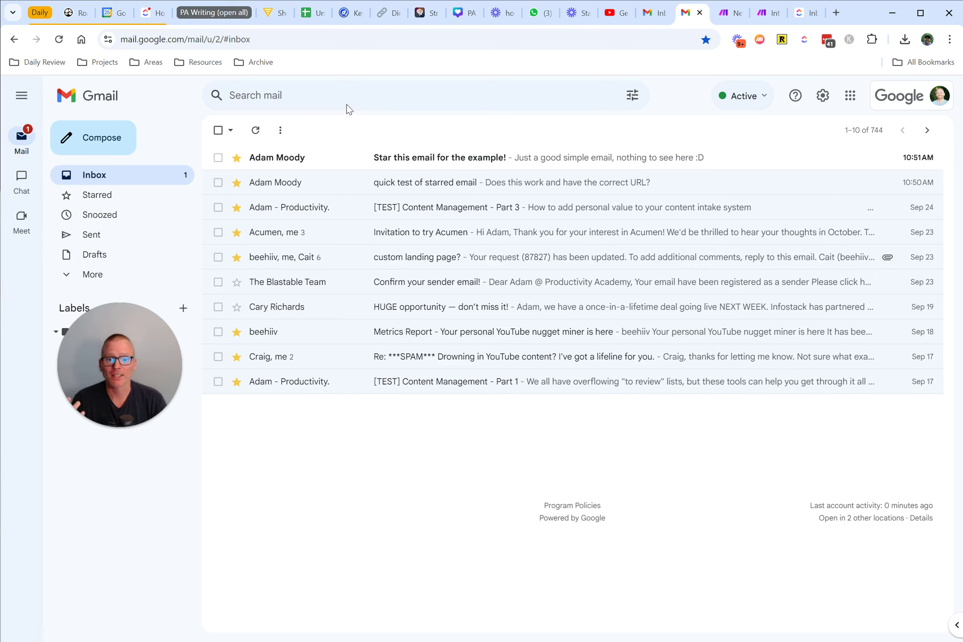
click(189, 39)
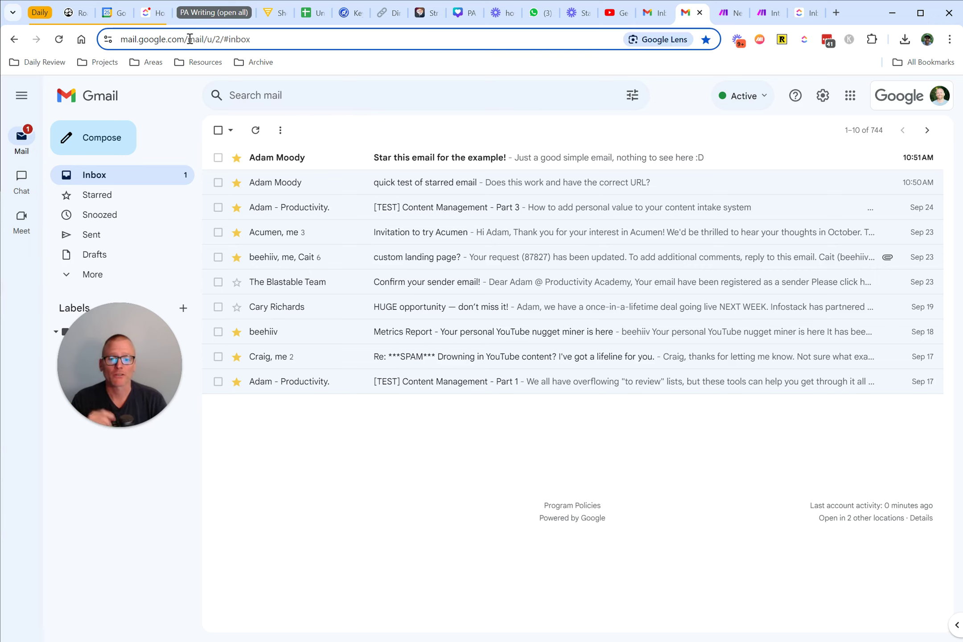
drag(190, 39, 225, 39)
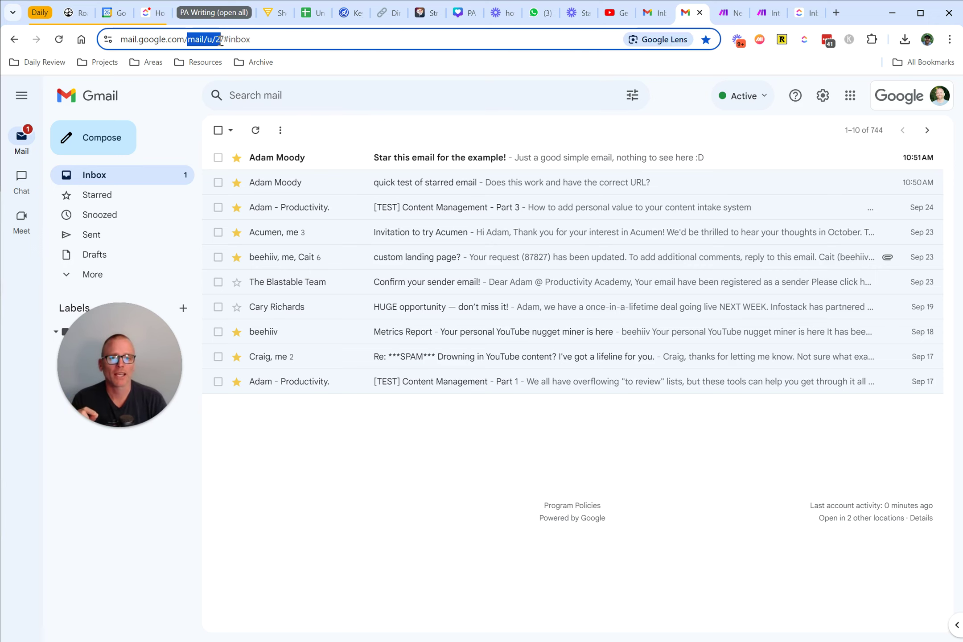
click(248, 39)
double_click(248, 39)
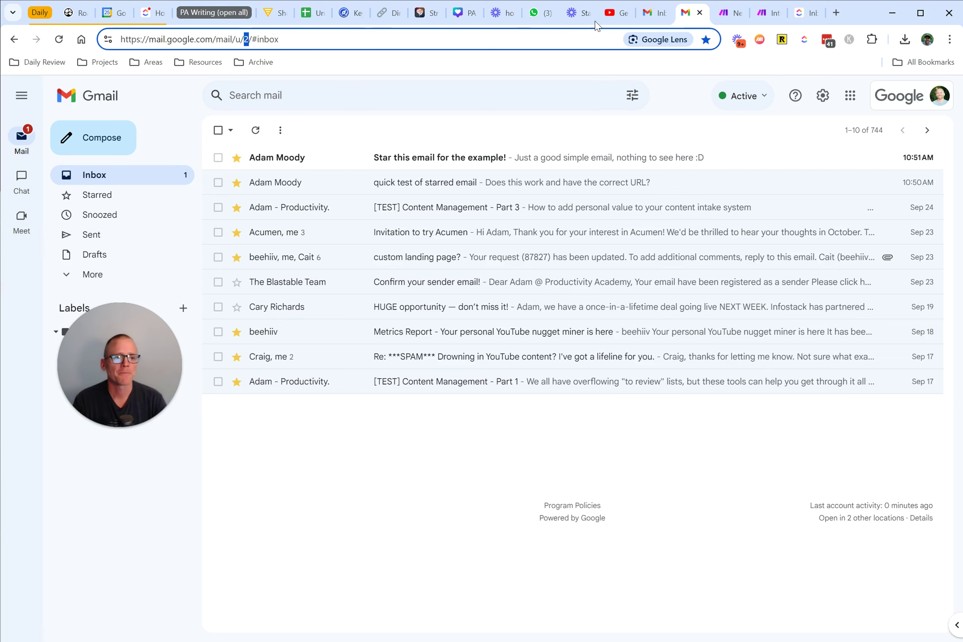
click(731, 14)
click(767, 18)
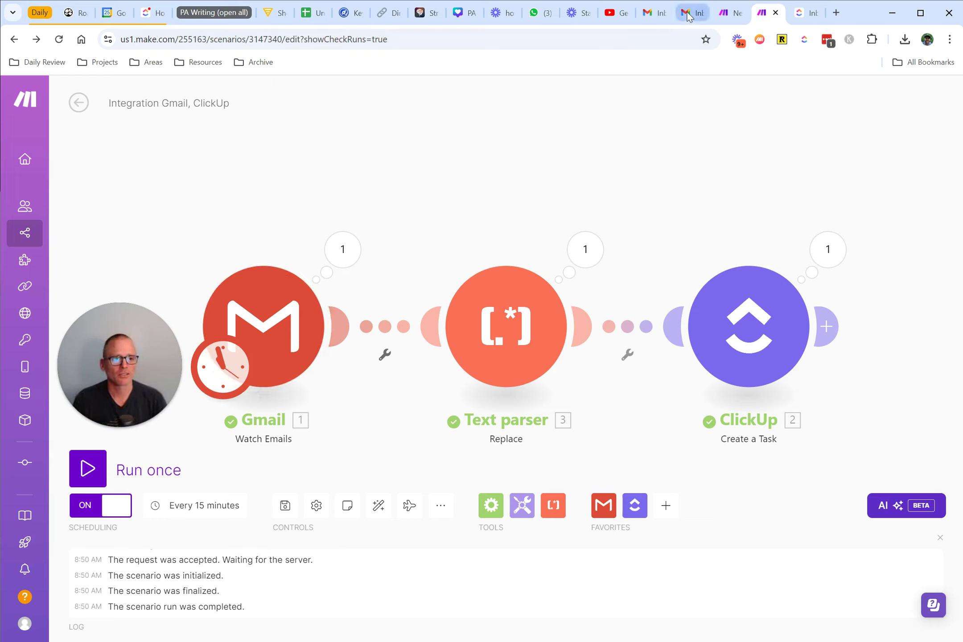
click(703, 13)
double_click(247, 40)
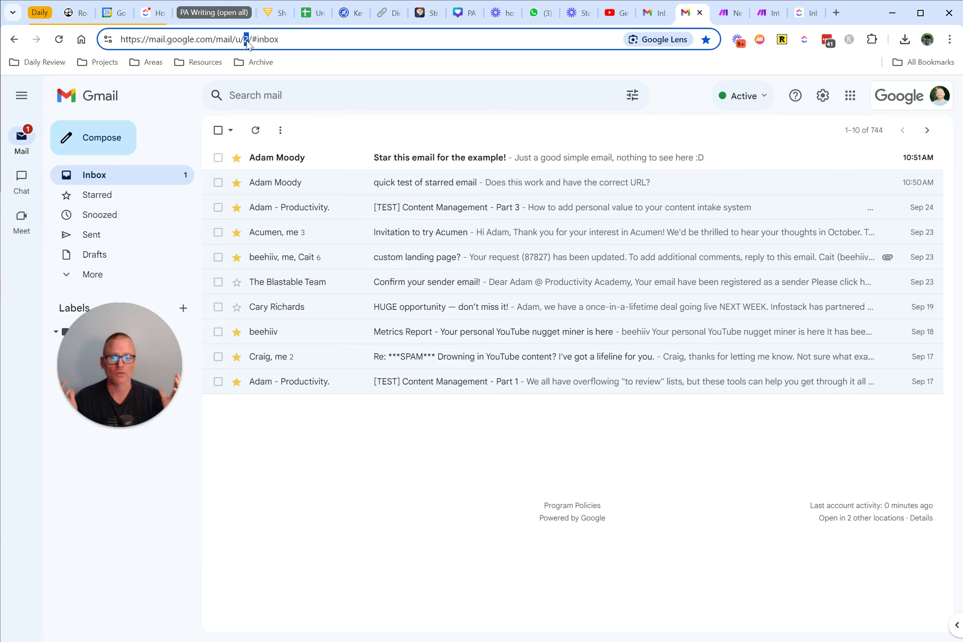
Step: Back in the Make scenario, review the Text parser Replace module's pattern, new value and source text, comparing them with the Gmail inbox address
click(765, 14)
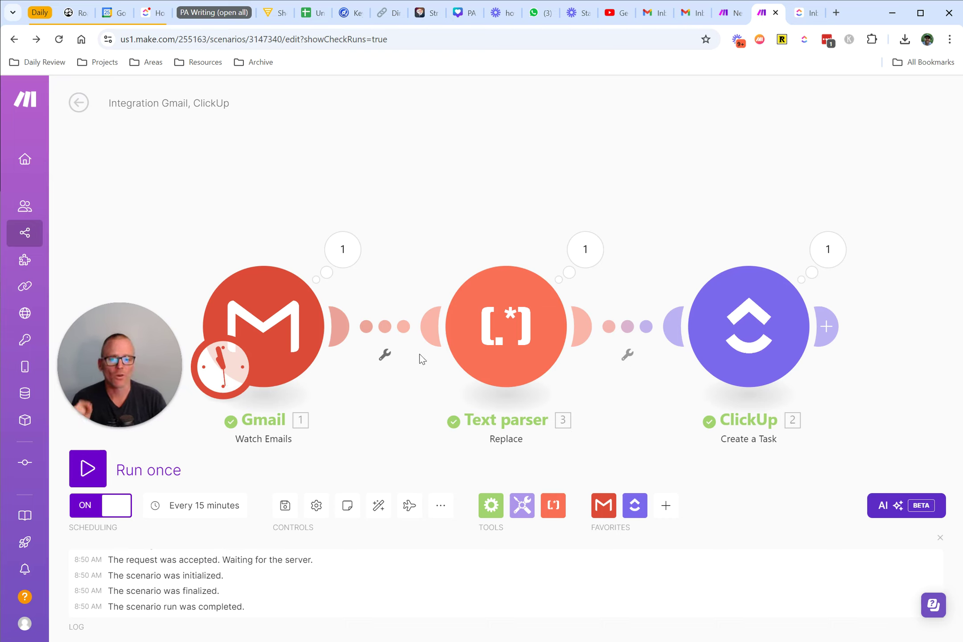
click(509, 340)
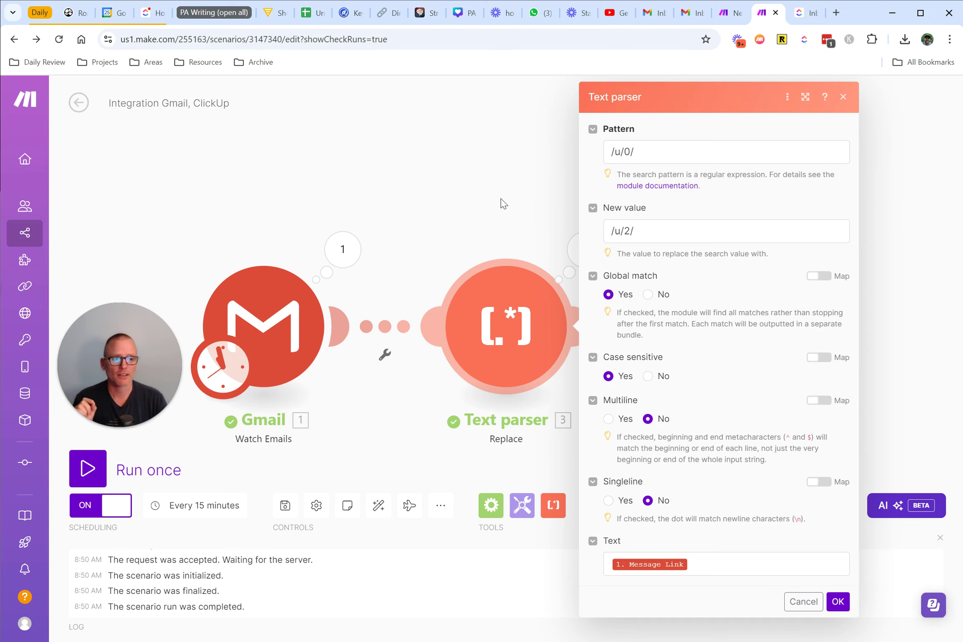
click(501, 205)
click(528, 332)
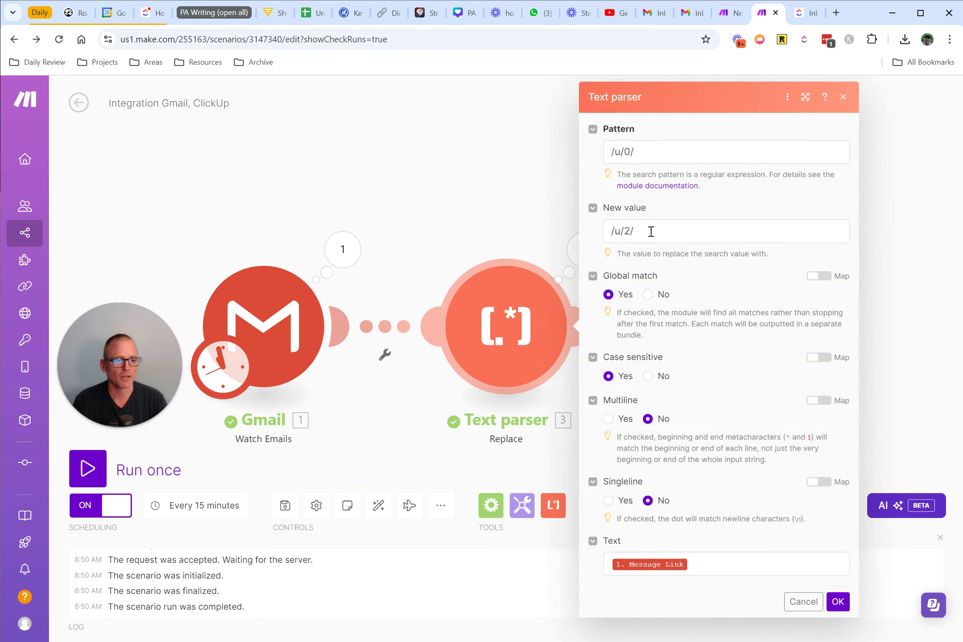
click(638, 151)
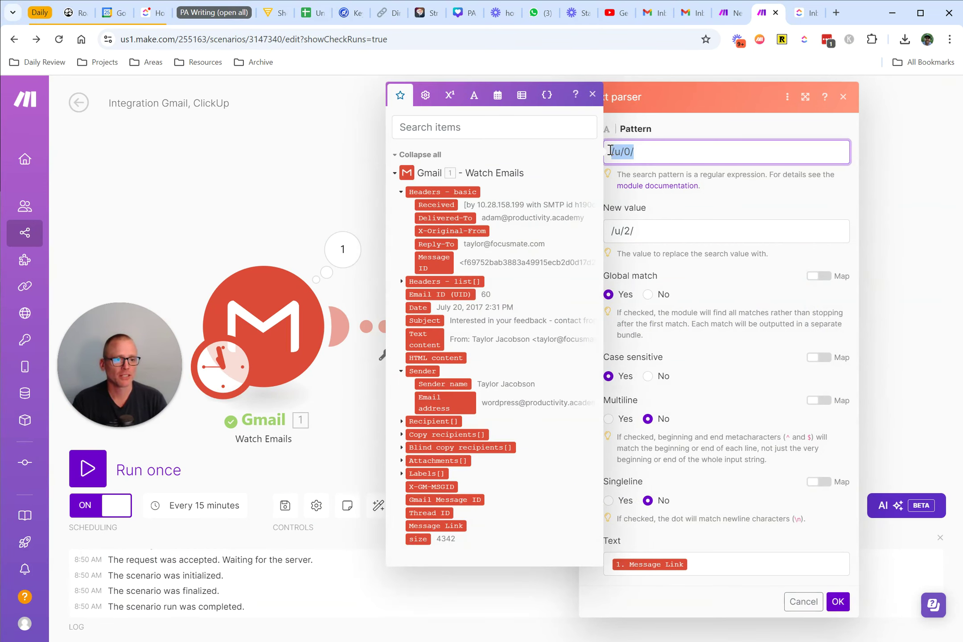
drag(637, 151, 613, 150)
click(647, 154)
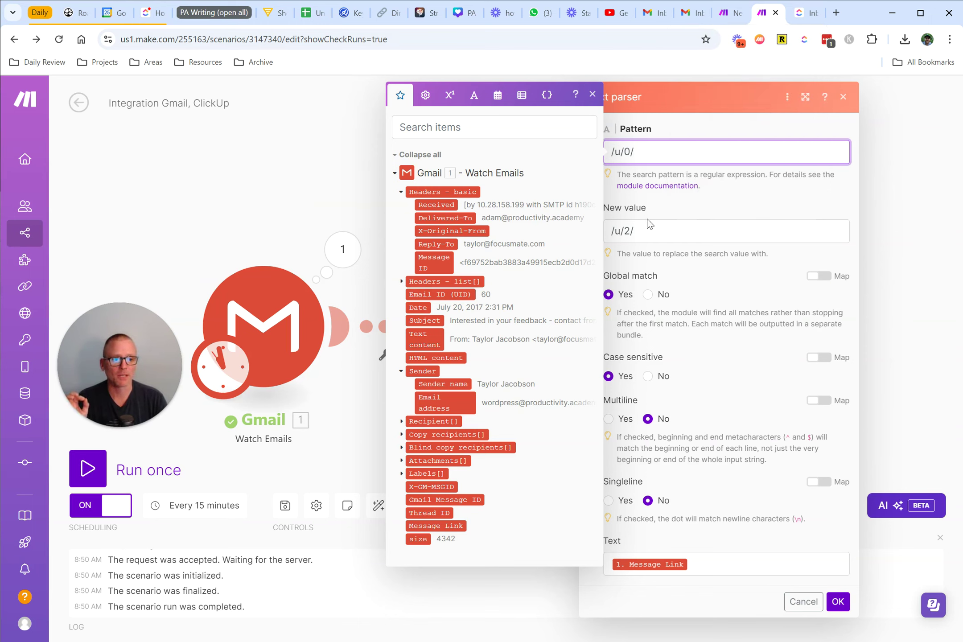
click(689, 18)
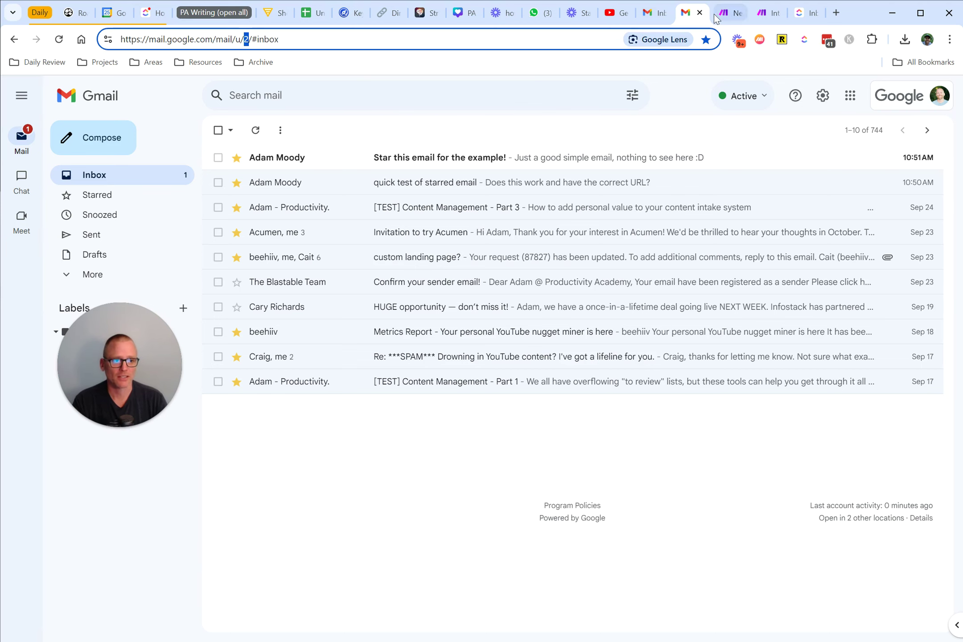
click(767, 18)
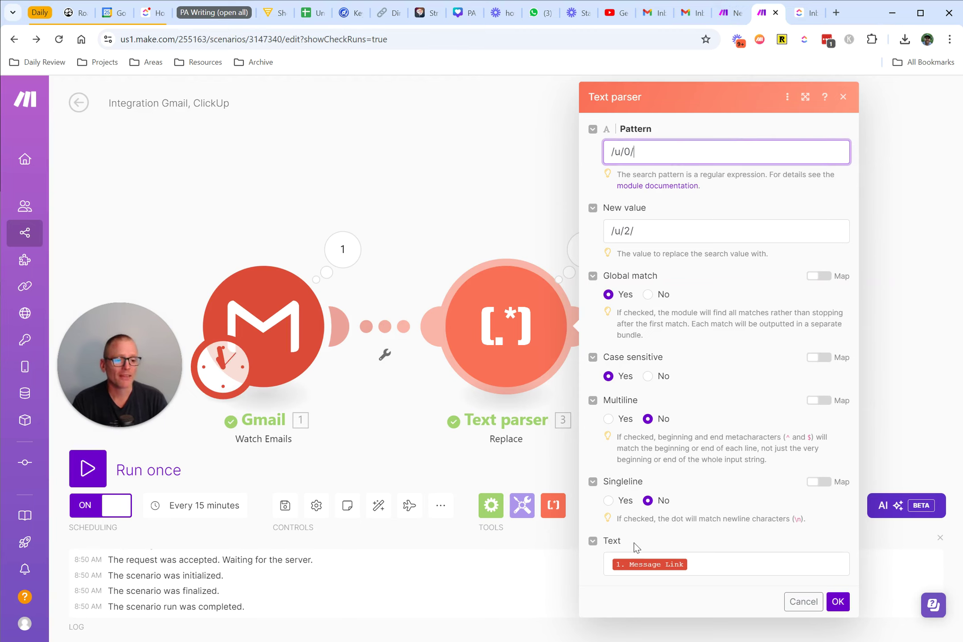
click(714, 567)
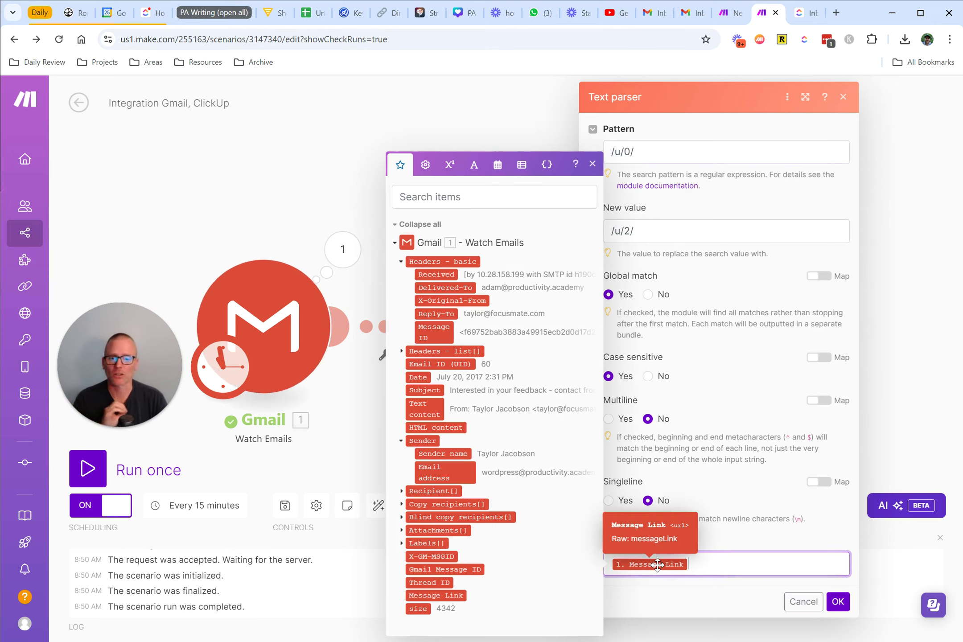
click(838, 602)
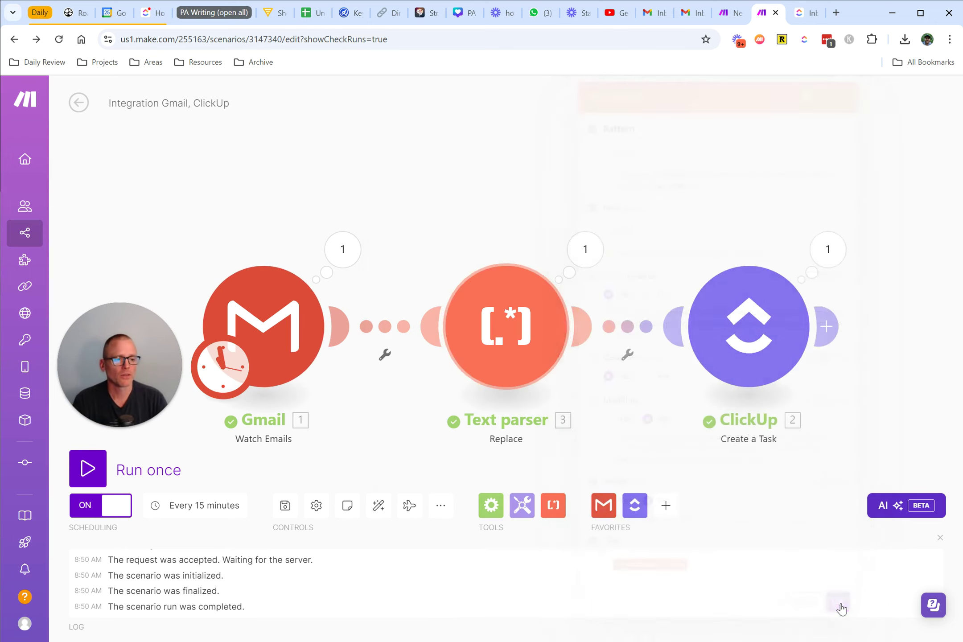
Step: Open the ClickUp Create a Task module and examine its Task Name mapping and the available Text parser and Gmail items
click(744, 333)
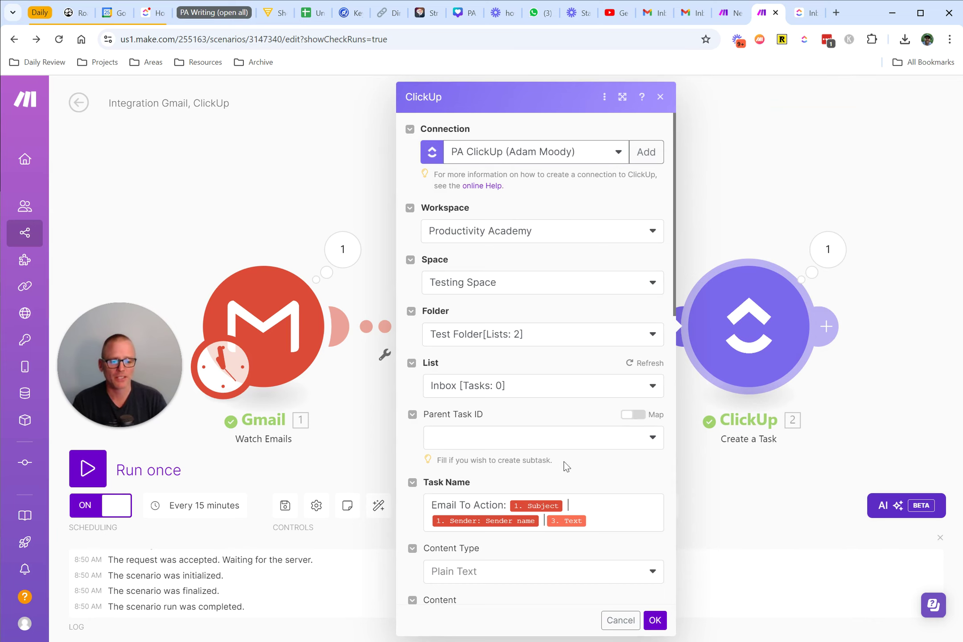
scroll(542, 532, down, 3)
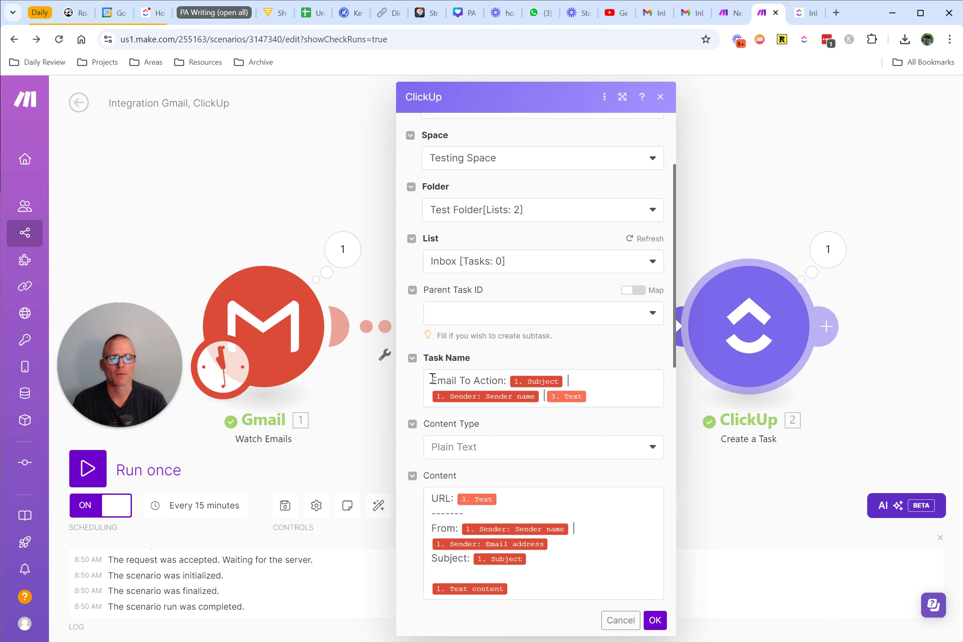
click(439, 381)
drag(439, 381, 507, 379)
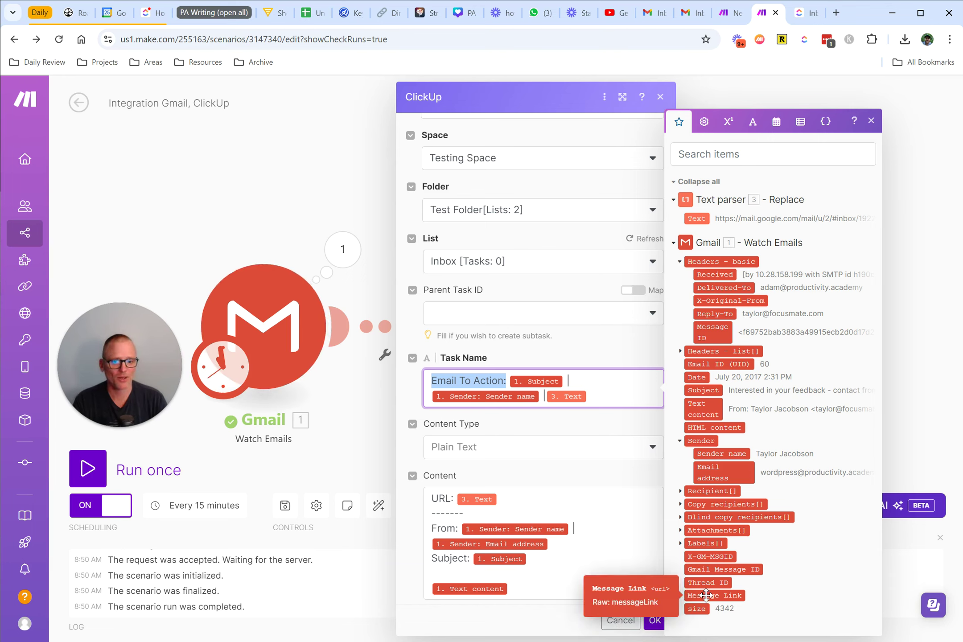
click(610, 397)
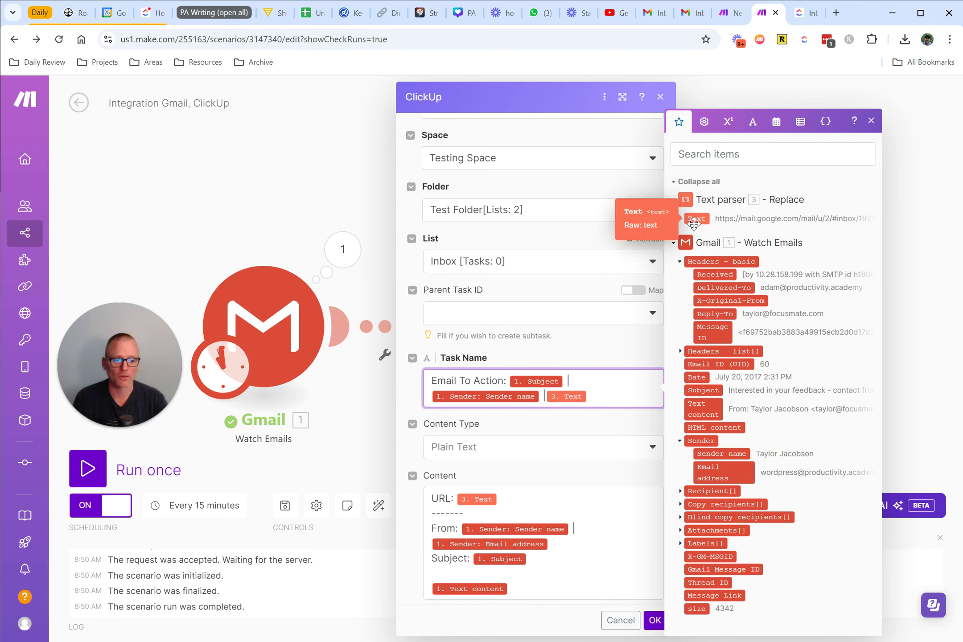
click(564, 351)
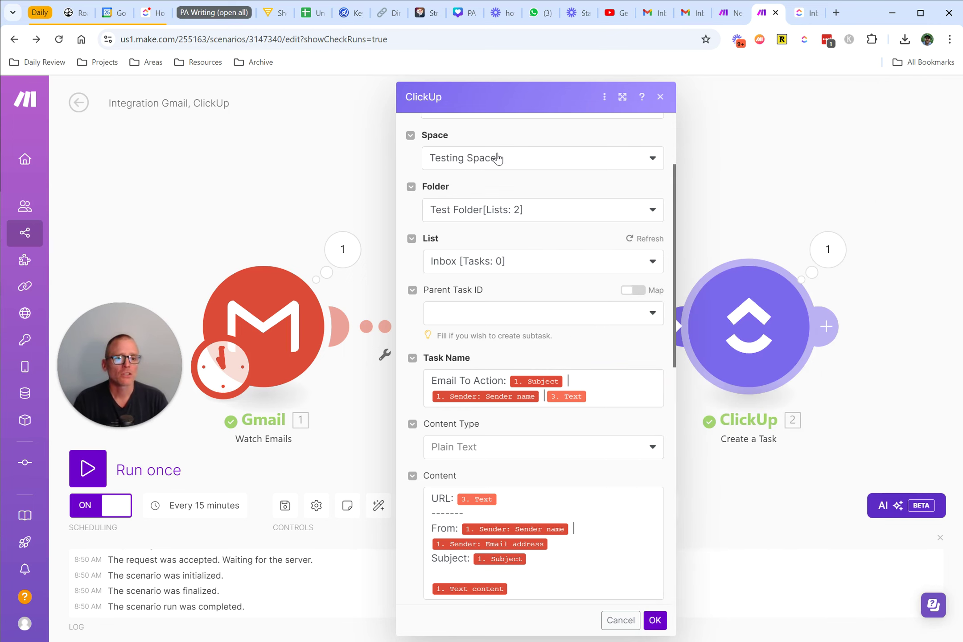
Step: Check the module's destination workspace, space, folder and list, and review the prefix and mapped items in the Task Name
scroll(517, 263, up, 3)
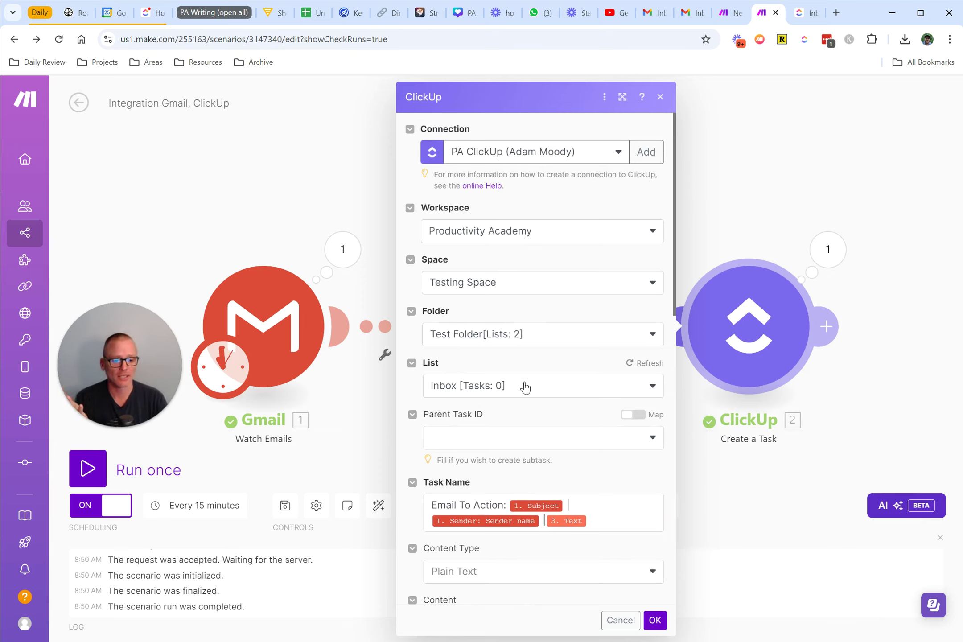
scroll(526, 387, down, 3)
scroll(502, 263, down, 3)
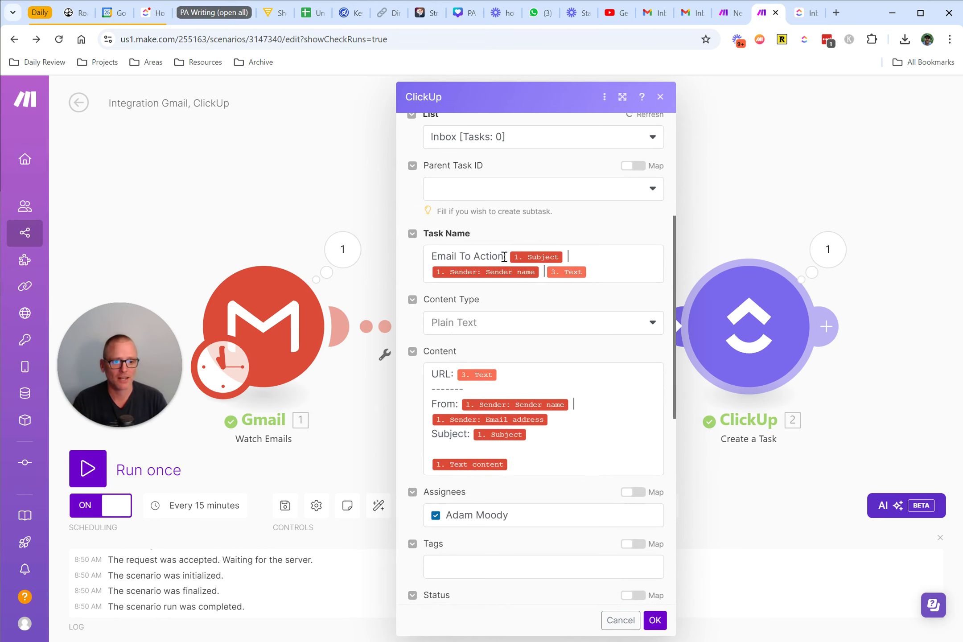
drag(504, 258, 449, 261)
click(616, 257)
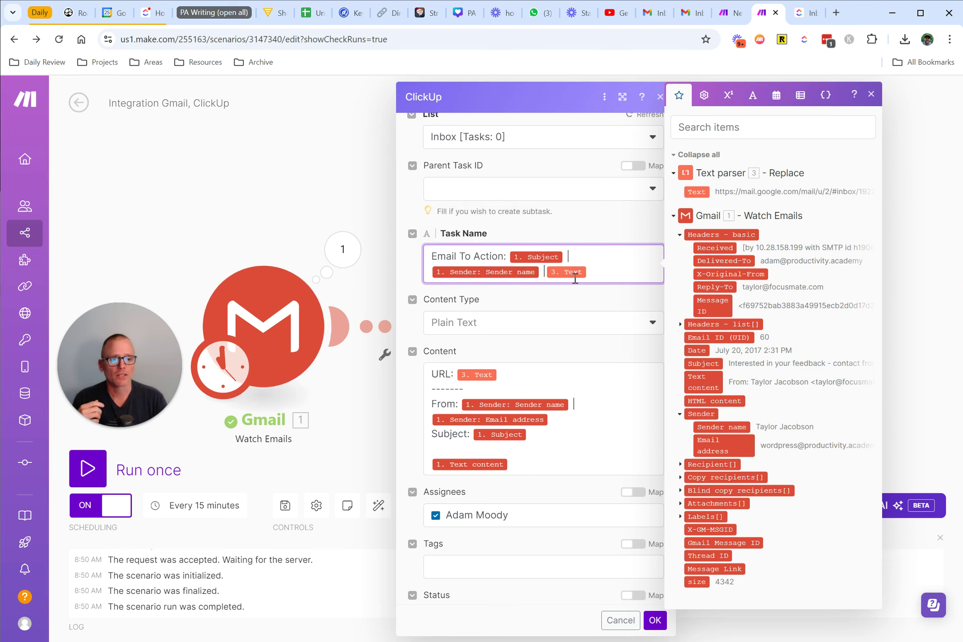
click(608, 296)
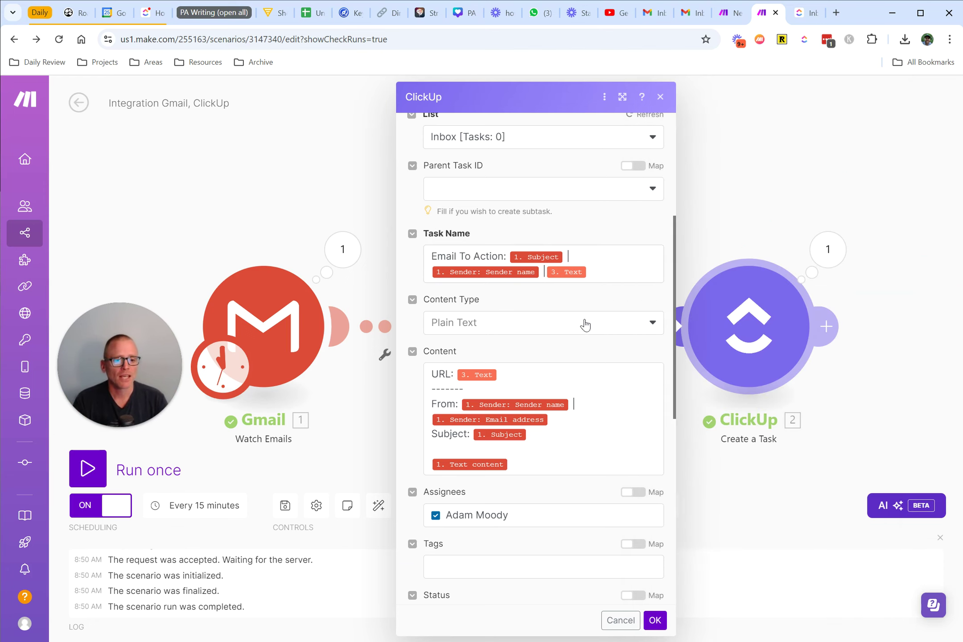
Step: Review the ClickUp module's Content, Assignees, Status, Due Date and remaining settings, and close the module with its settings accepted
scroll(591, 319, down, 1)
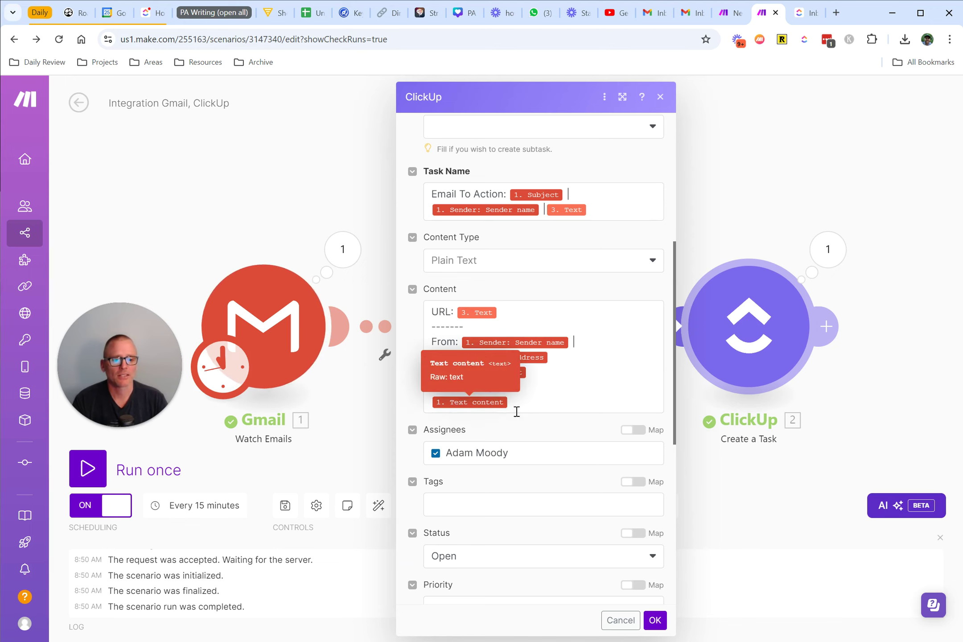
scroll(534, 420, down, 5)
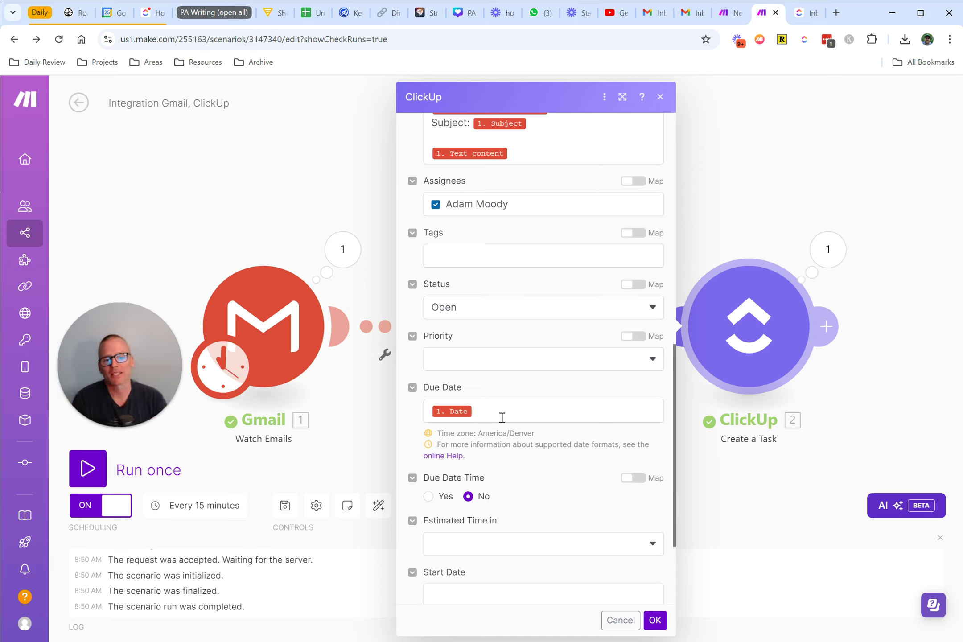
scroll(501, 417, down, 3)
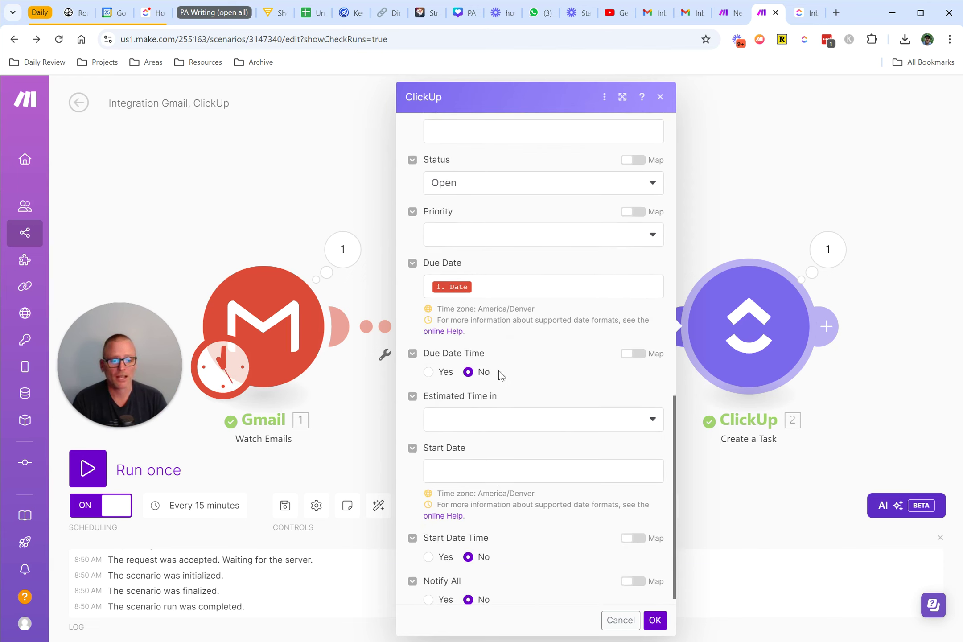
scroll(499, 373, down, 1)
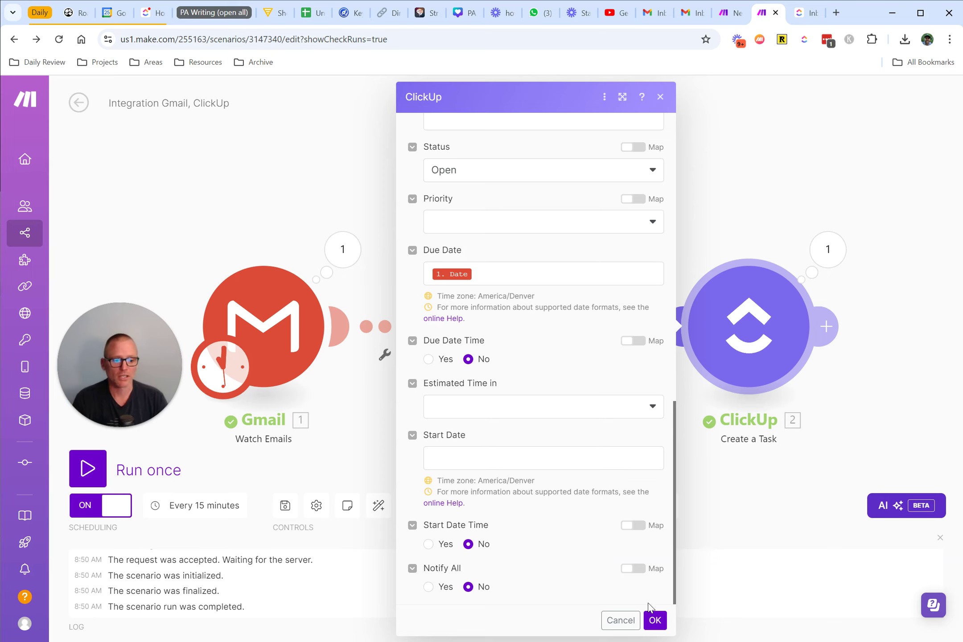
click(655, 620)
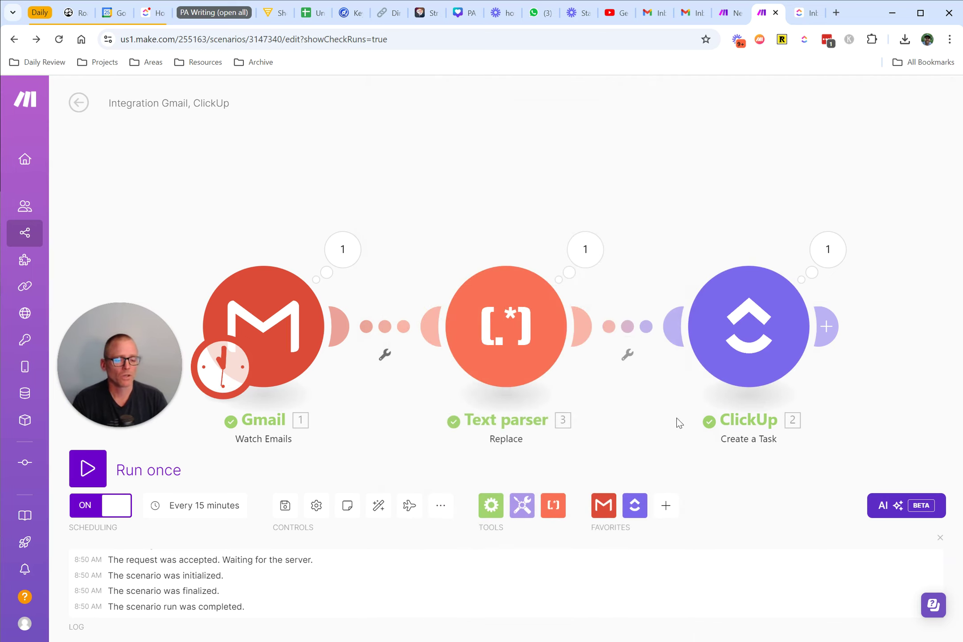
Step: Run the Integration Gmail, ClickUp scenario once and check the output of the Watch Emails module
click(100, 473)
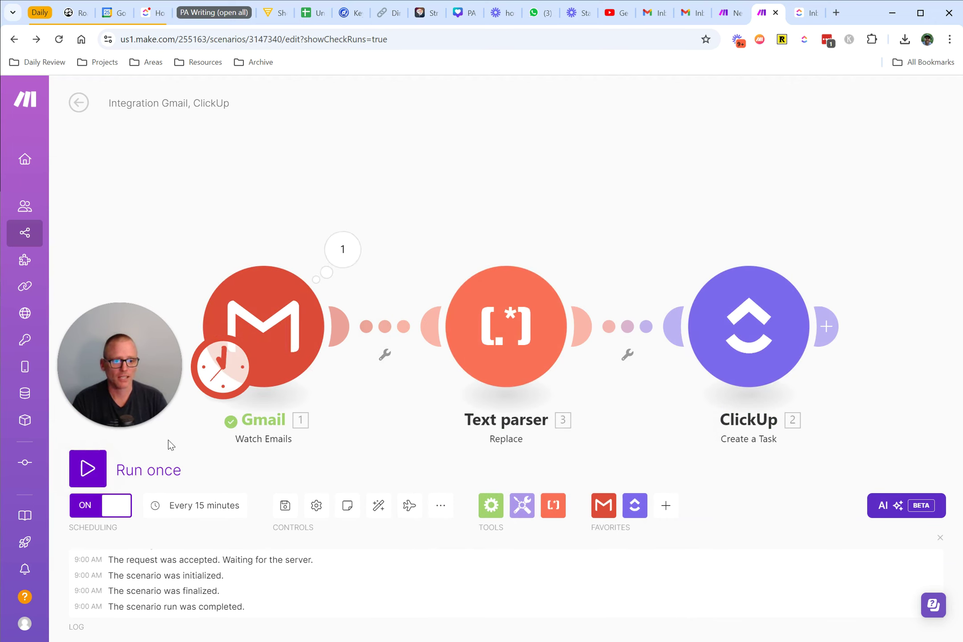
click(342, 249)
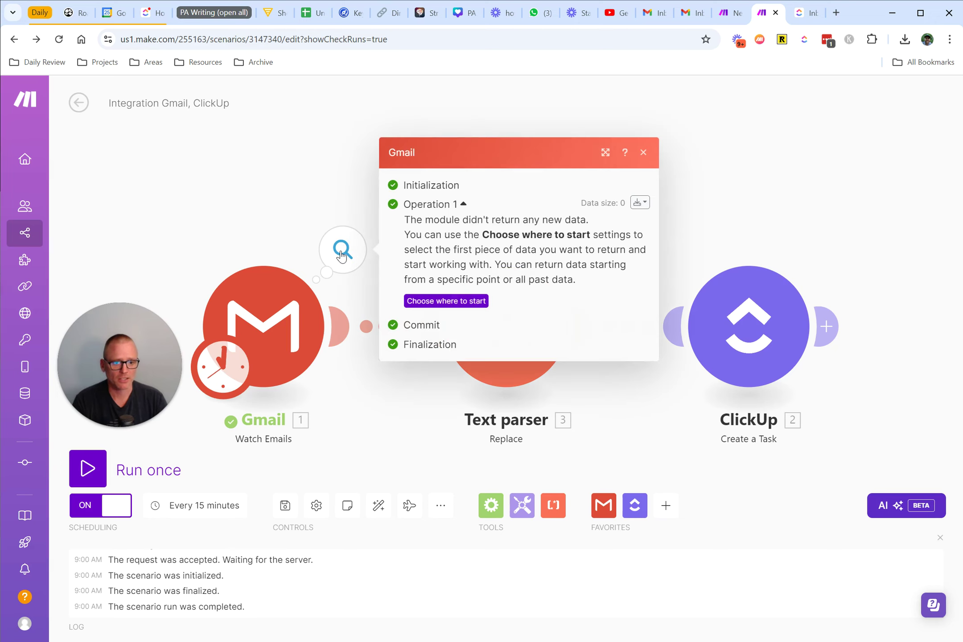
click(644, 152)
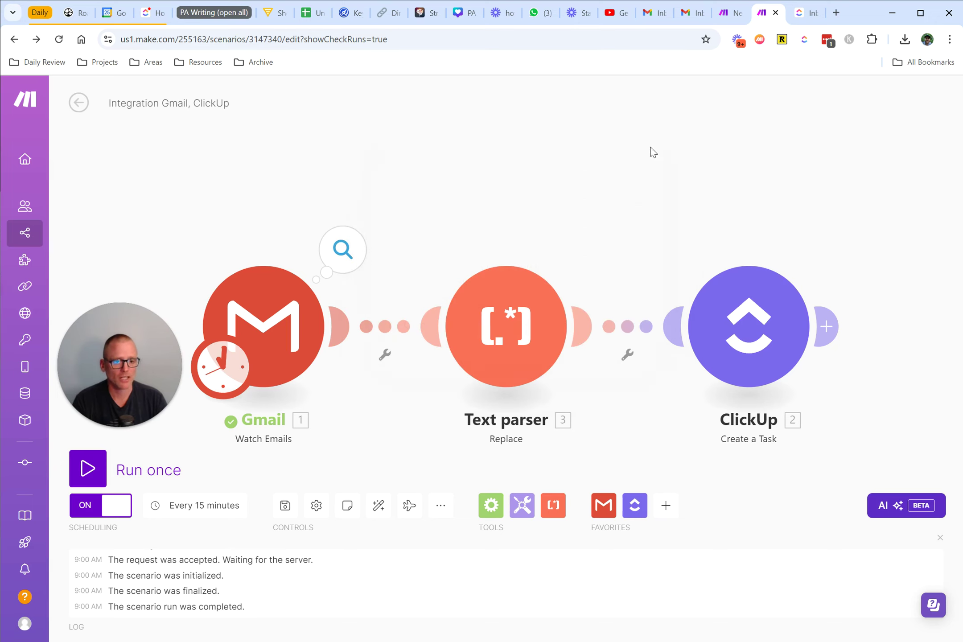
Step: Switch to the ClickUp Inbox list and examine the email link and description in the "another quick test" task
click(806, 20)
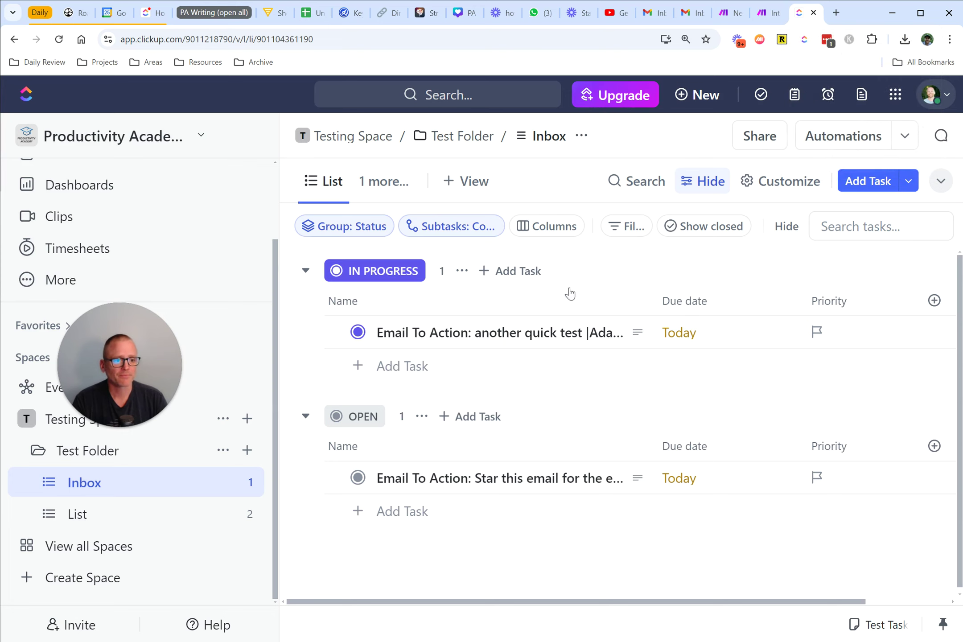
click(490, 338)
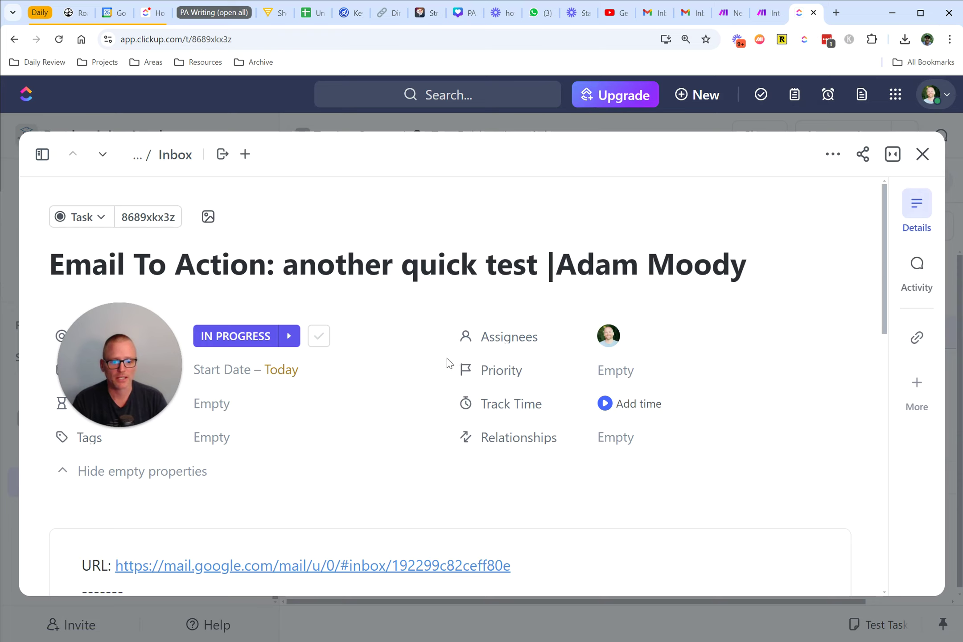
scroll(436, 357, down, 2)
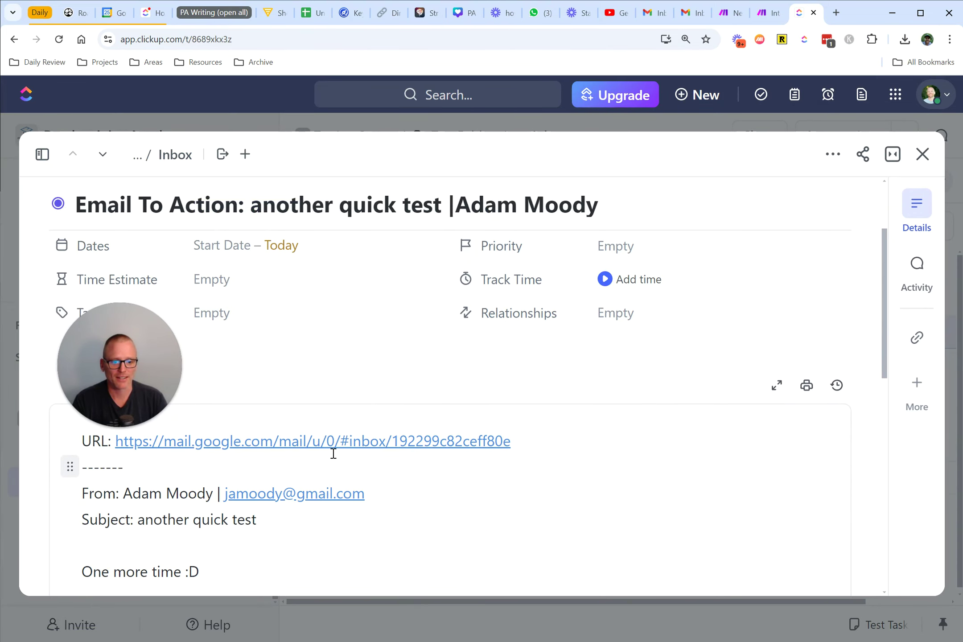
click(923, 154)
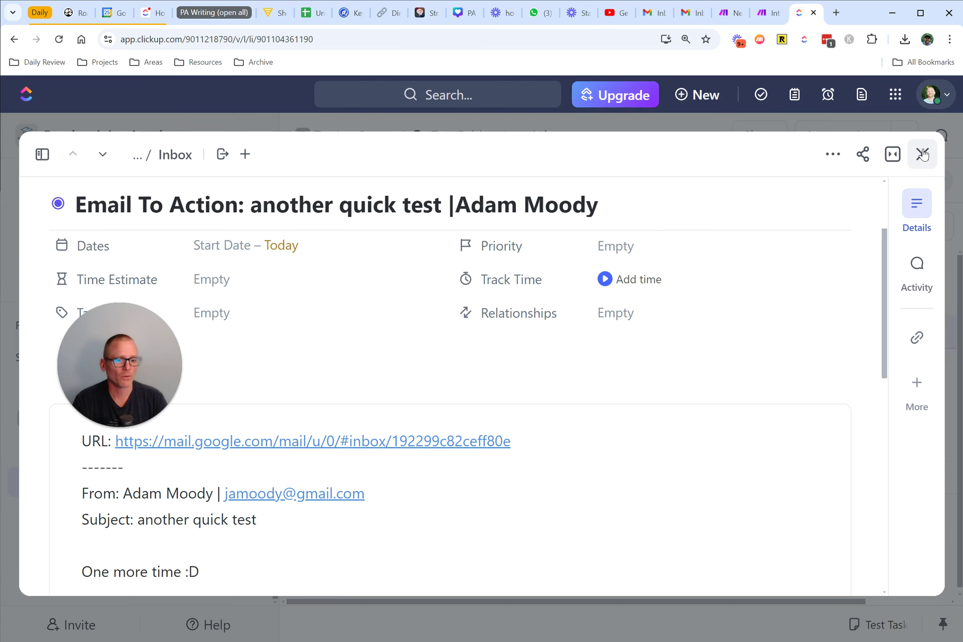
Step: Examine the title and description of the "Star this email for the example!" task, and return to the Inbox list
click(513, 481)
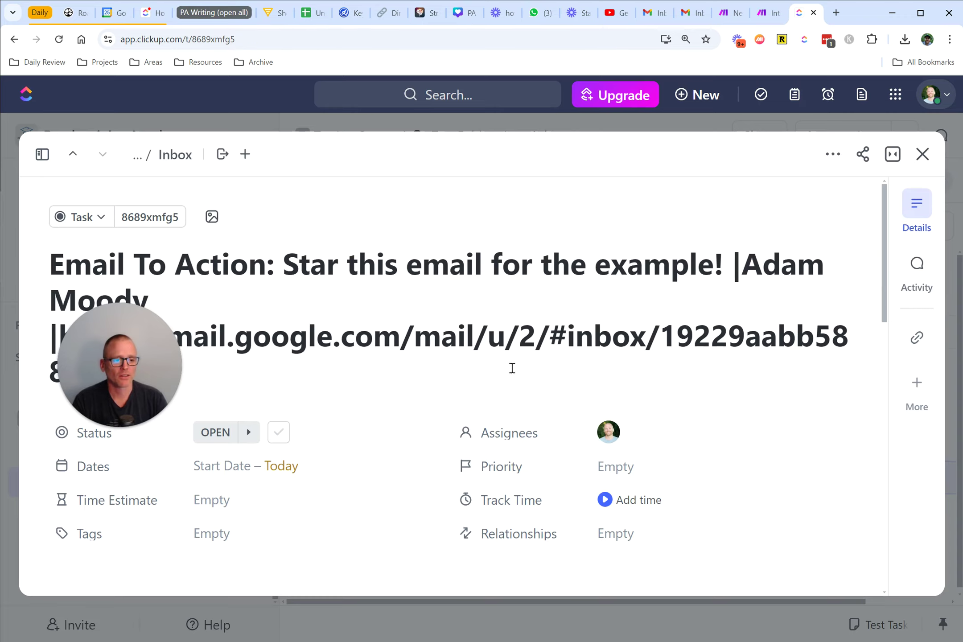
scroll(511, 365, down, 4)
scroll(484, 375, down, 8)
scroll(482, 375, up, 3)
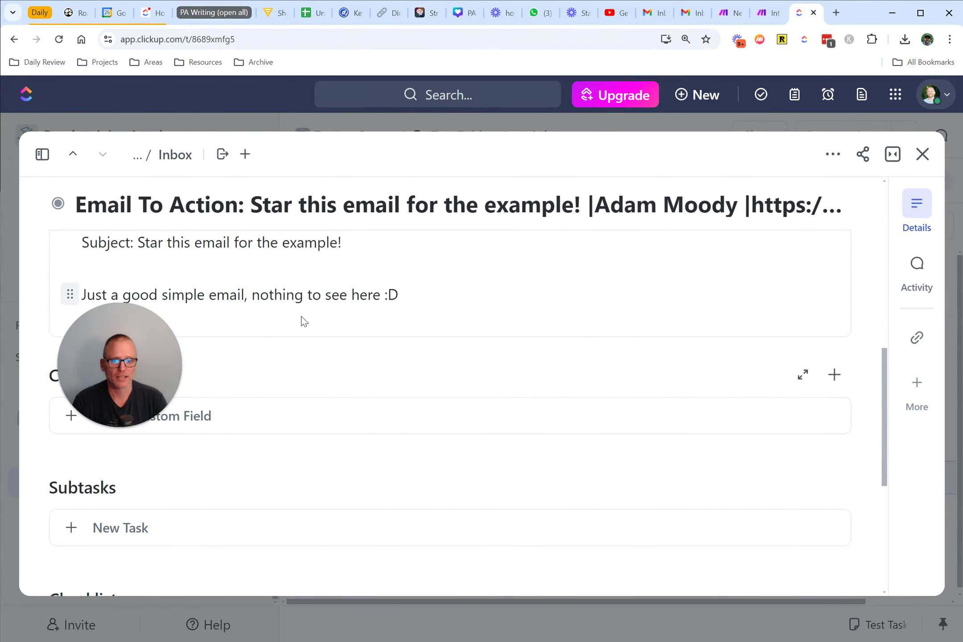
drag(209, 296, 400, 298)
click(398, 300)
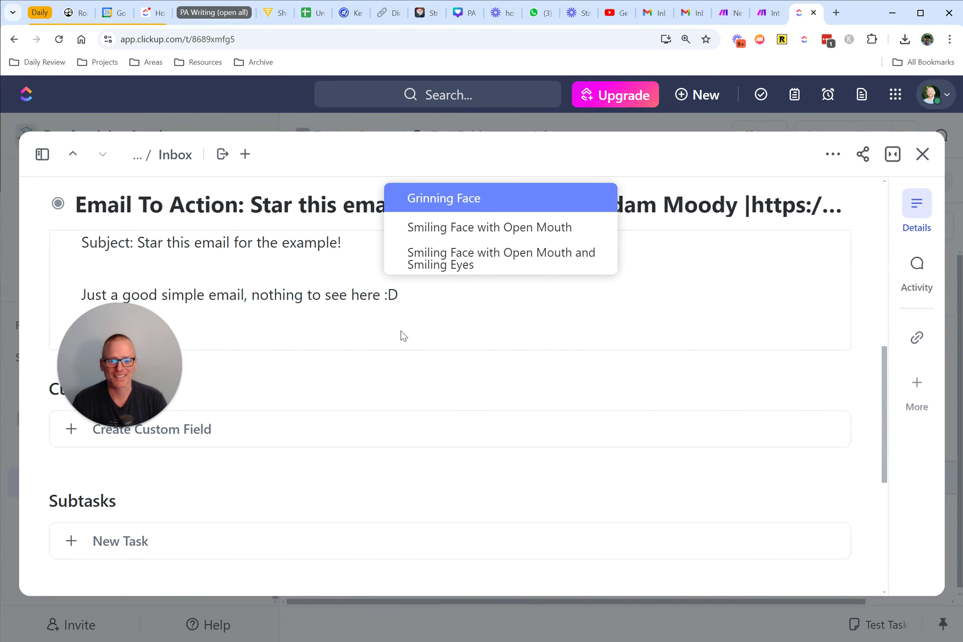
click(421, 326)
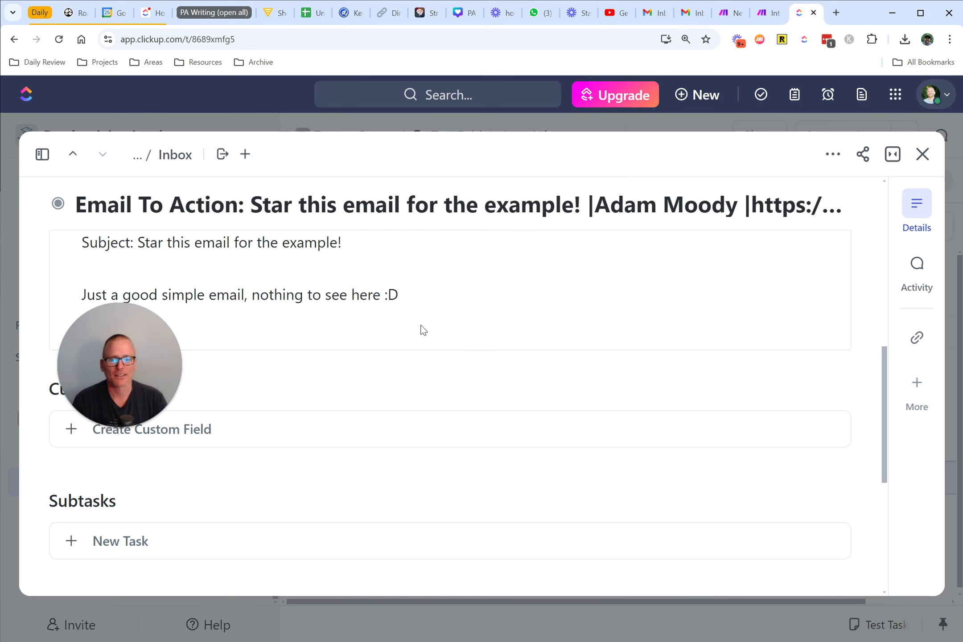
click(922, 154)
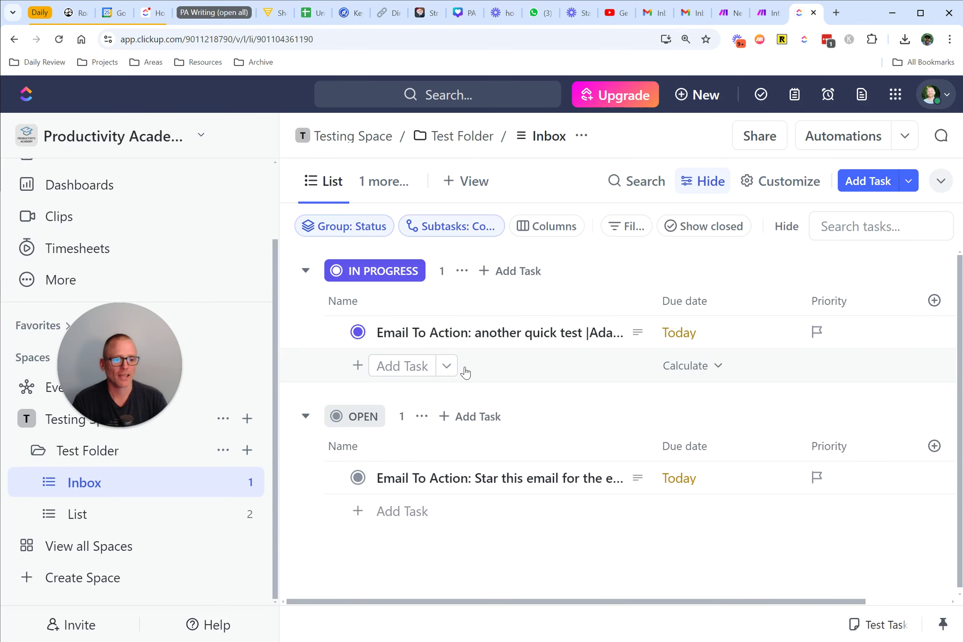